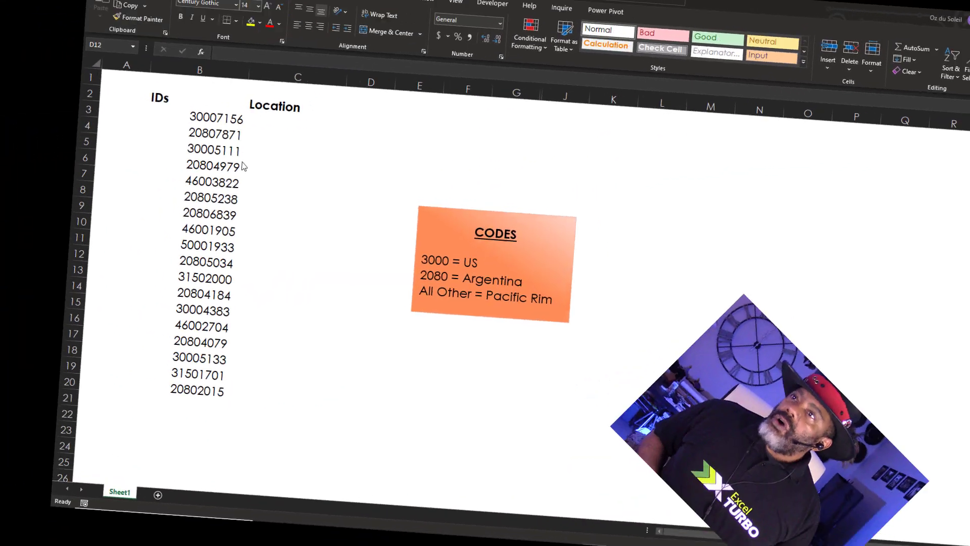
# Step: Format the ID list B2:C20 as a table with a light style
pyautogui.click(223, 151)
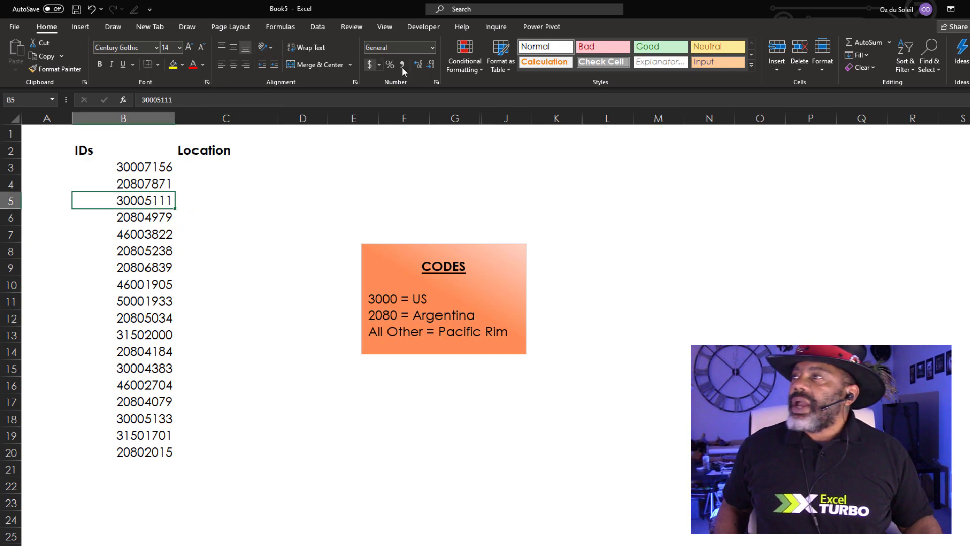
pyautogui.click(503, 68)
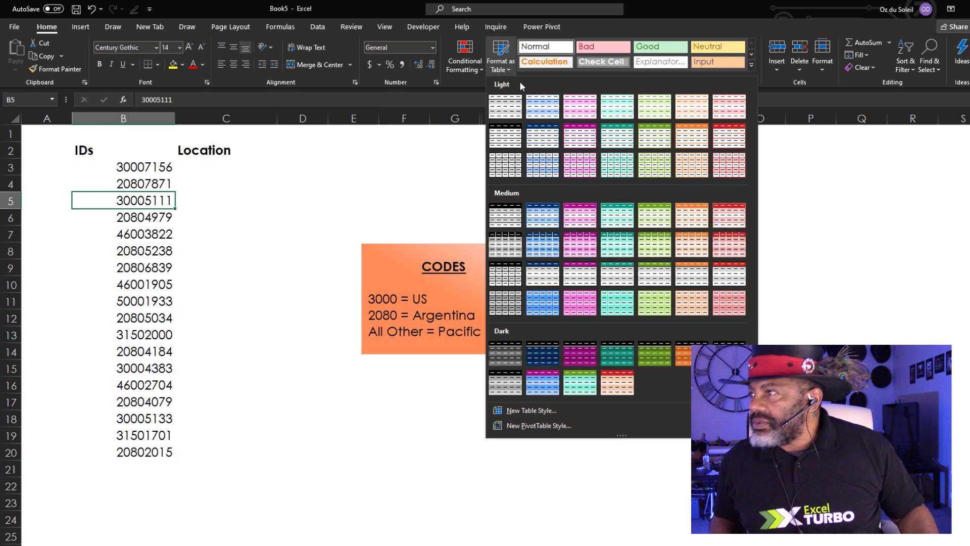
pyautogui.click(576, 136)
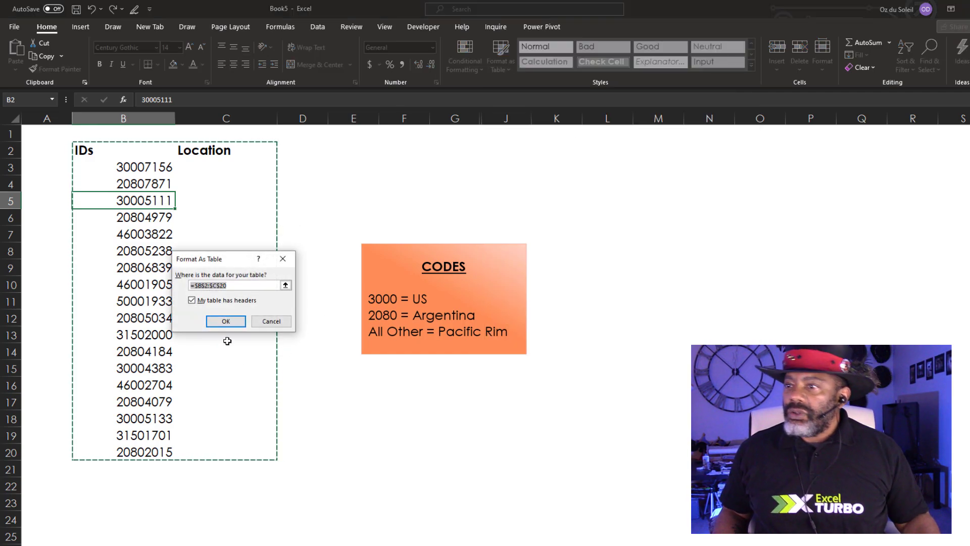
pyautogui.click(225, 320)
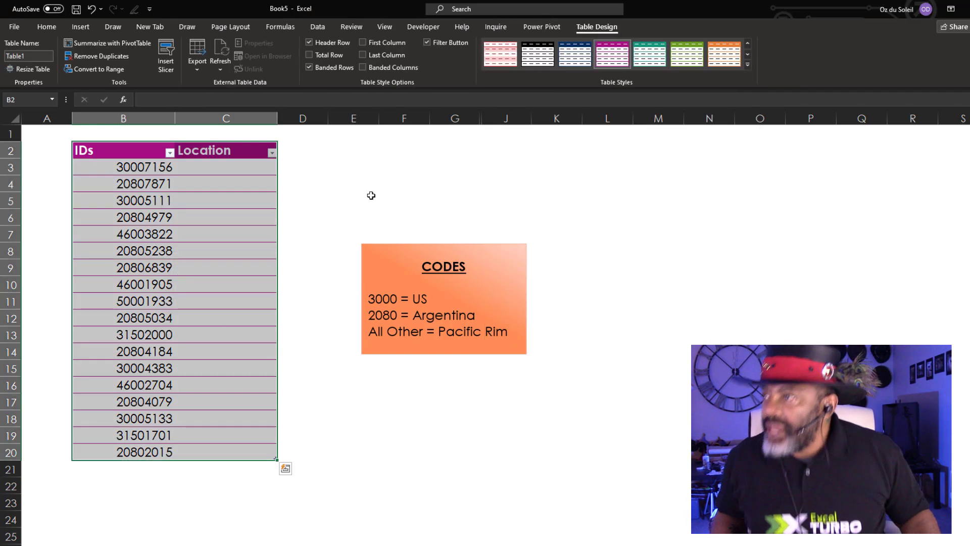
# Step: Unhide the hidden columns to reveal the Code/Nation table and move the CODES note to the lower right
pyautogui.moveTo(455, 118); pyautogui.dragTo(503, 118)
pyautogui.rightClick(503, 118)
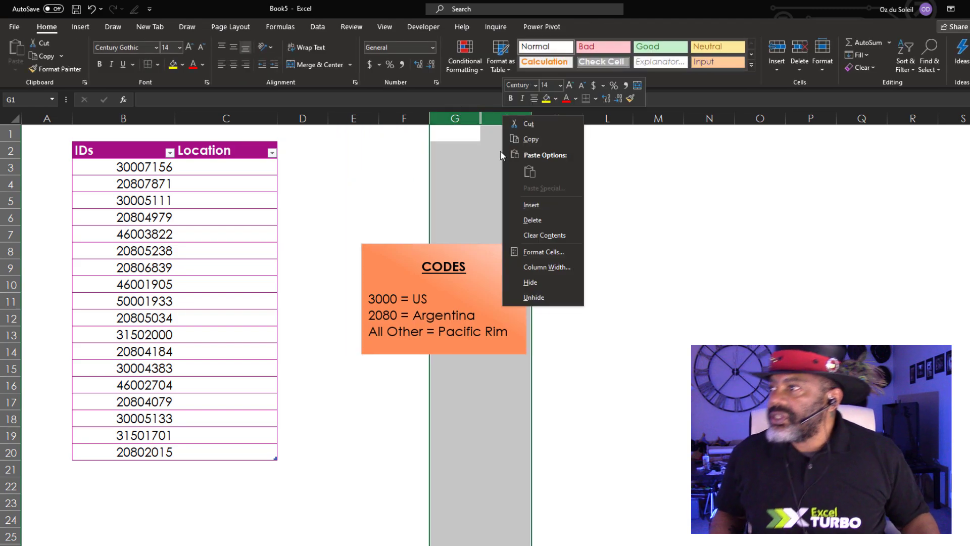
pyautogui.click(532, 281)
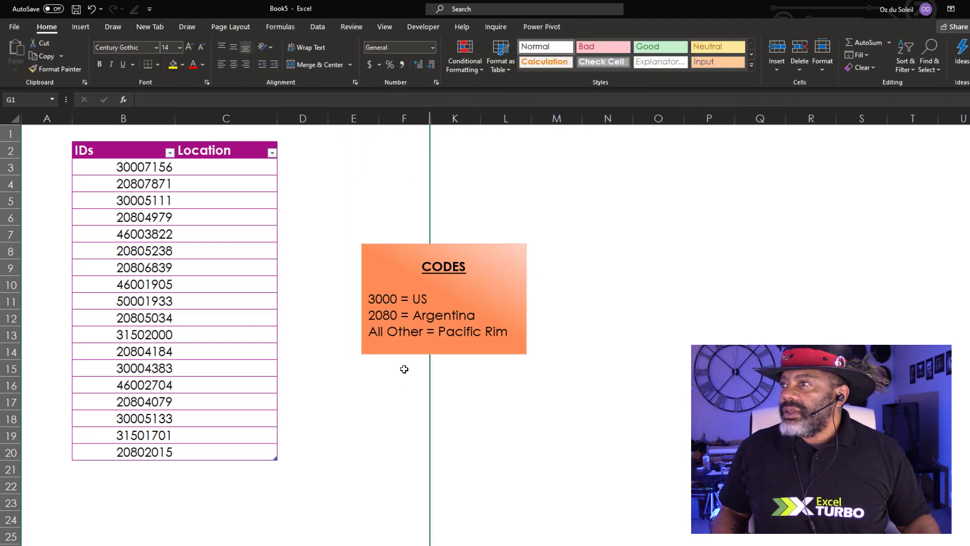
pyautogui.click(92, 9)
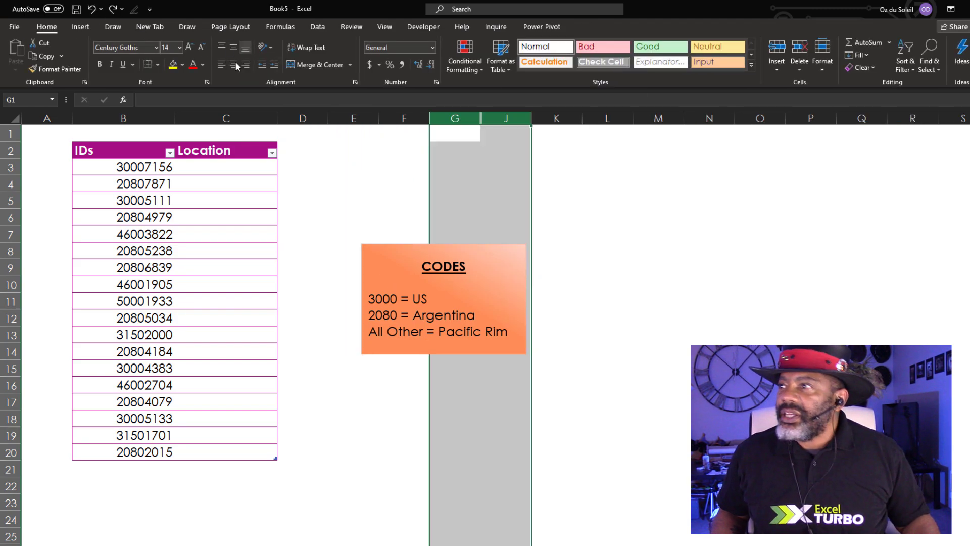
pyautogui.rightClick(468, 118)
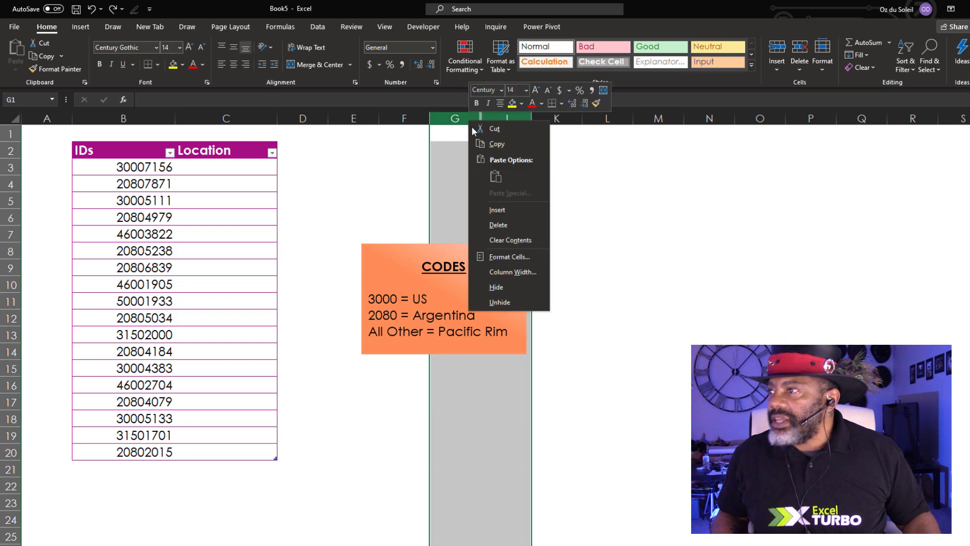
pyautogui.click(501, 303)
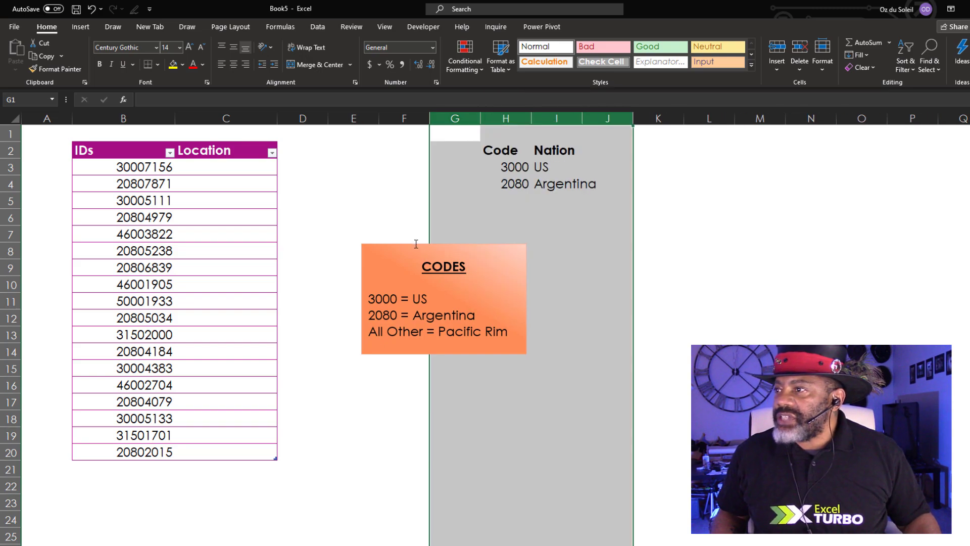
pyautogui.click(372, 281)
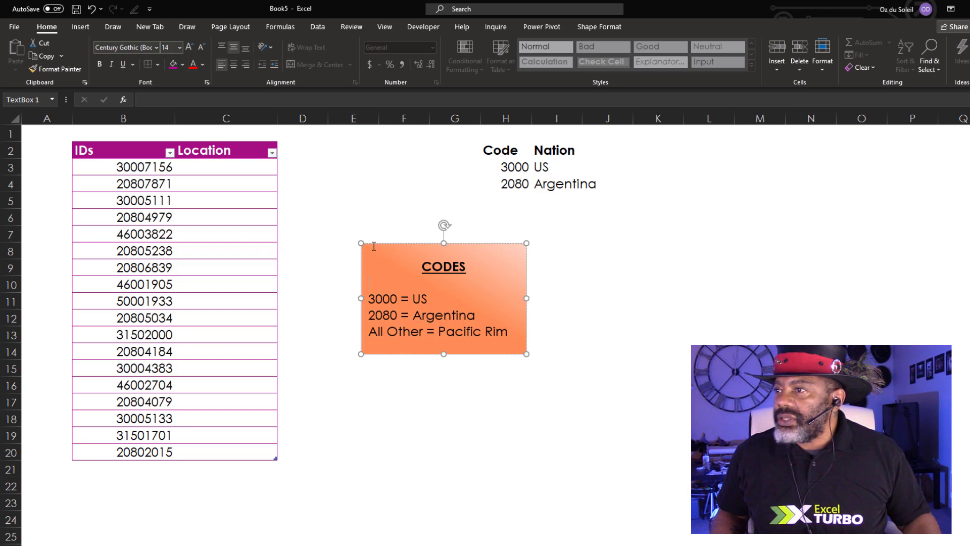
pyautogui.moveTo(373, 245); pyautogui.dragTo(664, 367)
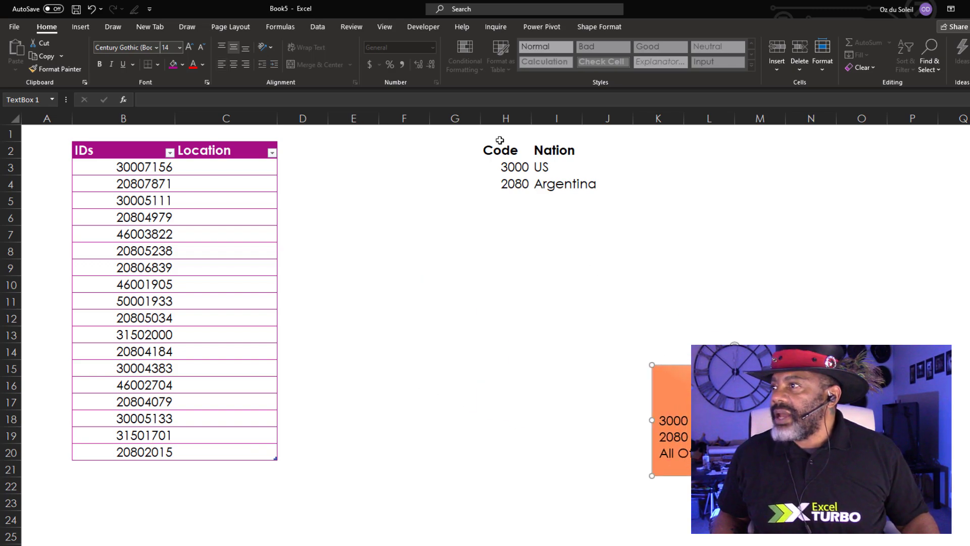
# Step: Format the Code/Nation range H2:I4 as a table
pyautogui.click(512, 166)
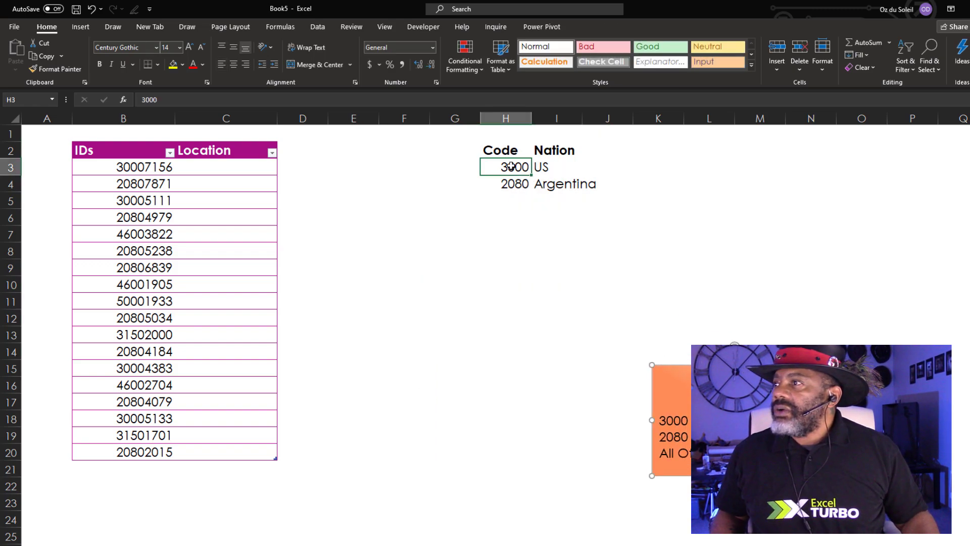
pyautogui.click(497, 70)
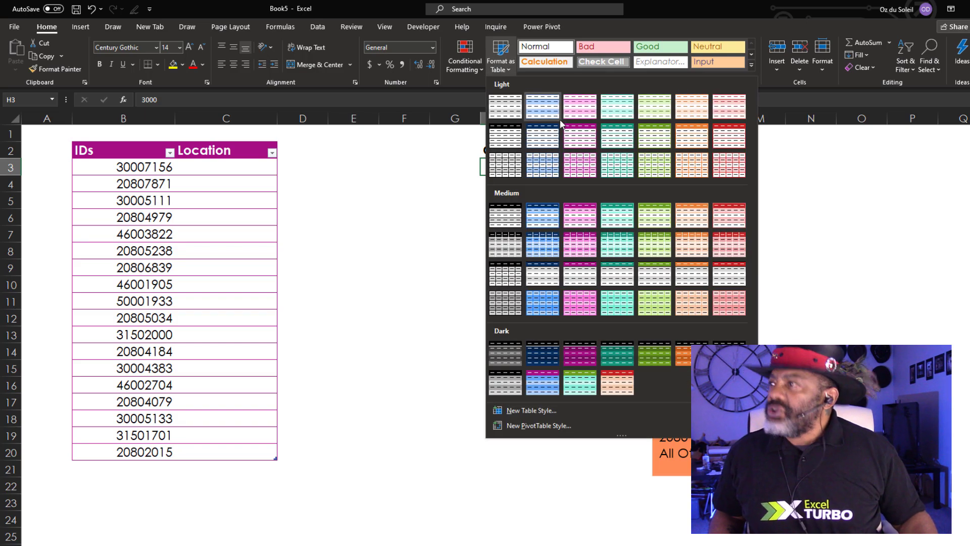
pyautogui.click(576, 136)
pyautogui.click(226, 321)
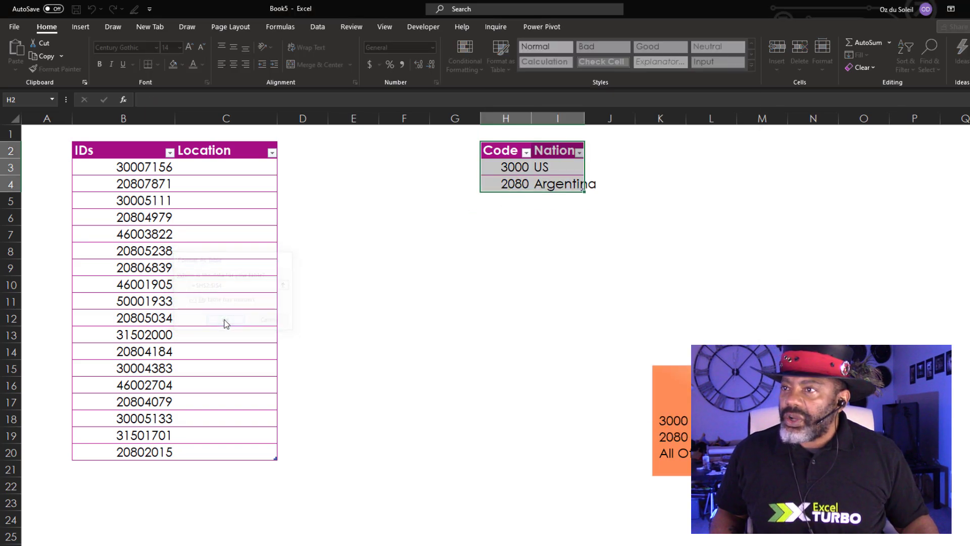
# Step: Turn off filter buttons in both tables and autofit column I to fit Argentina
pyautogui.click(230, 183)
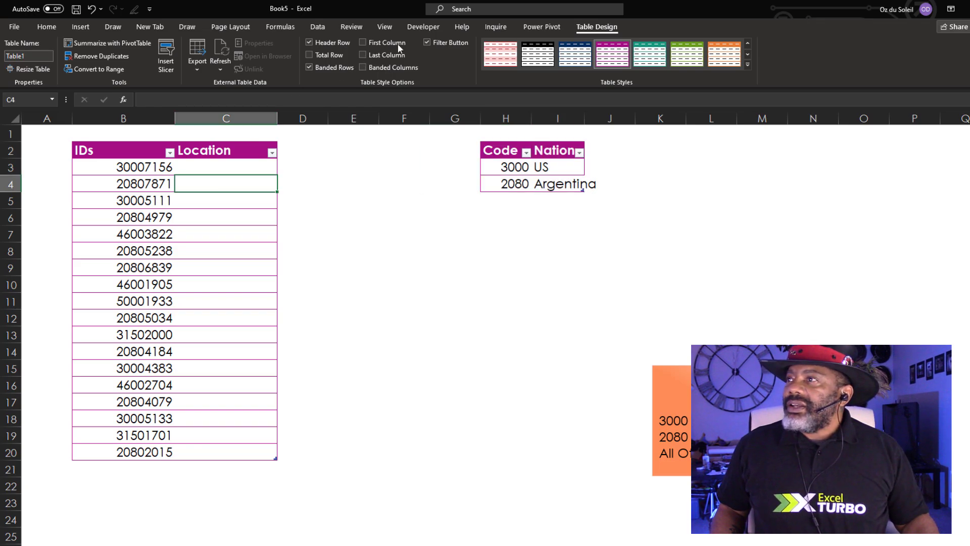
pyautogui.click(427, 43)
pyautogui.hotkey('ctrl', 'Right')
pyautogui.press('Up')
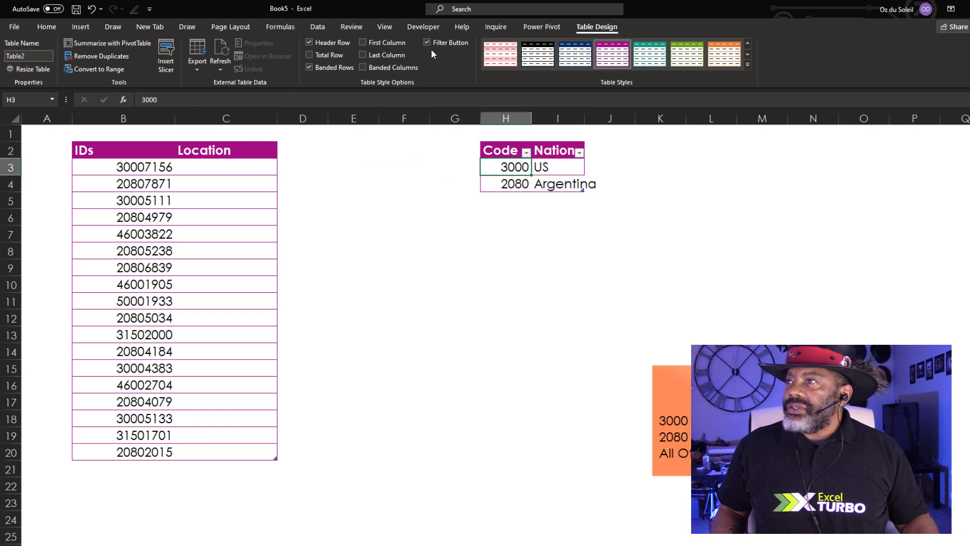
pyautogui.click(428, 42)
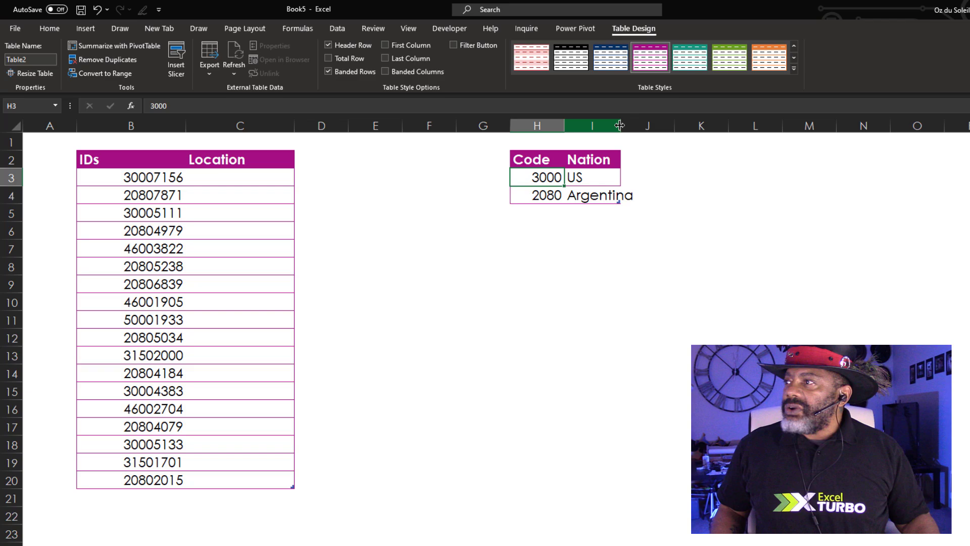
pyautogui.doubleClick(652, 131)
pyautogui.click(578, 272)
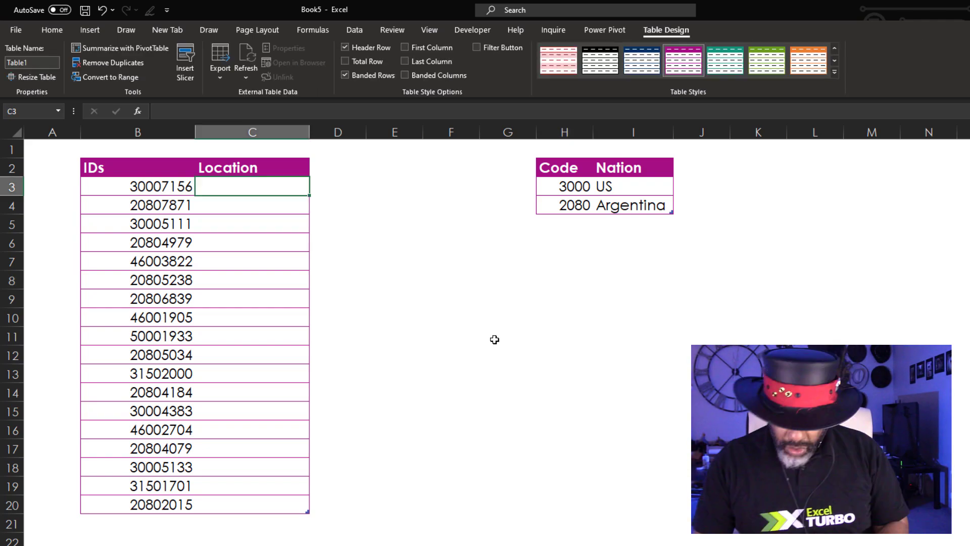
pyautogui.write('=')
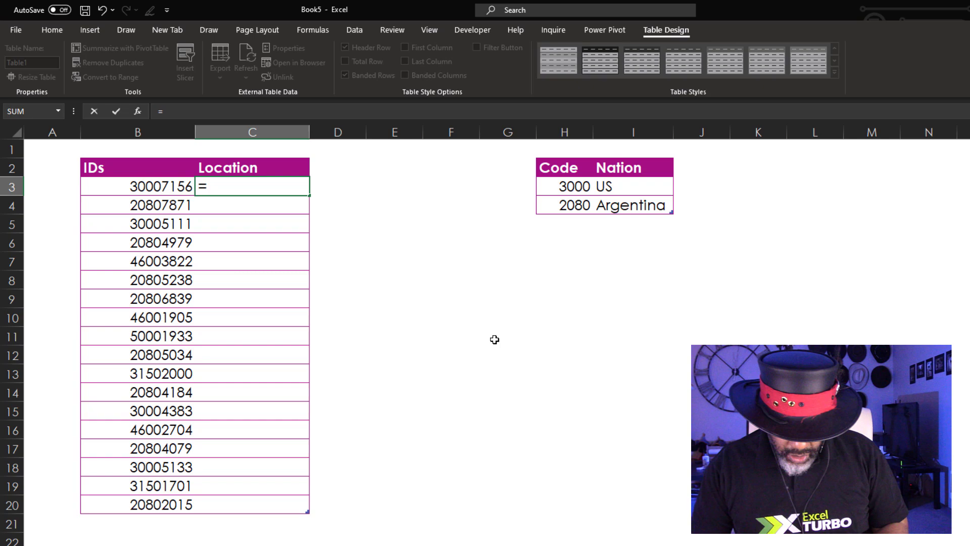
pyautogui.write('xl')
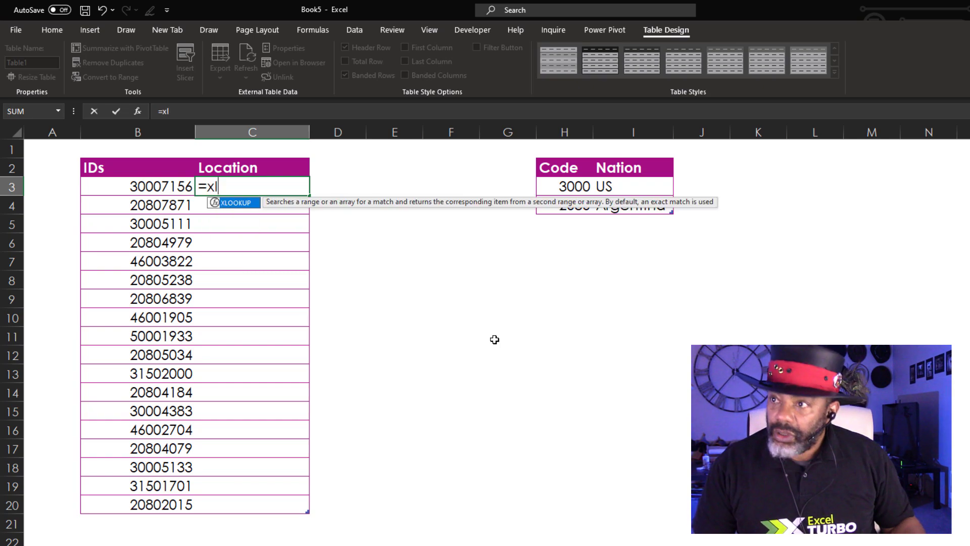
pyautogui.doubleClick(238, 202)
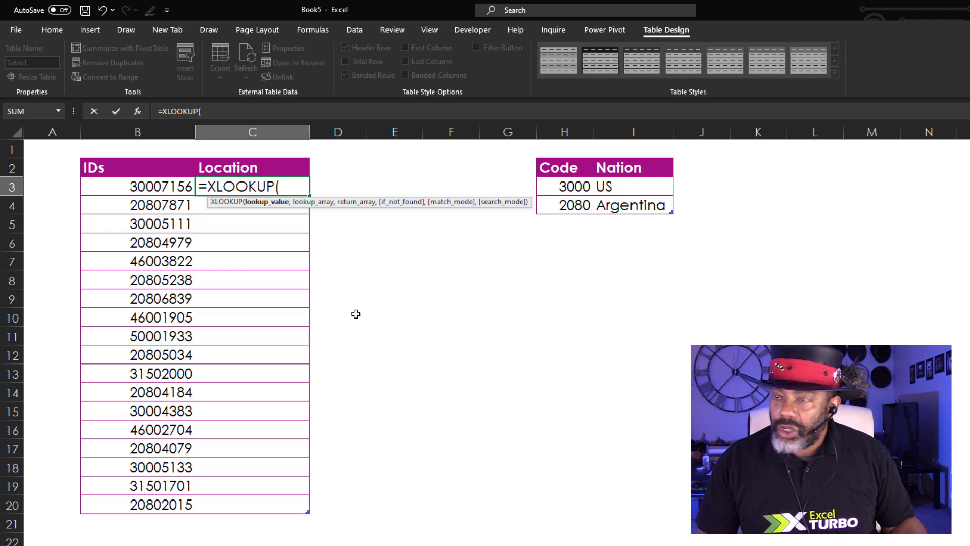
pyautogui.click(289, 186)
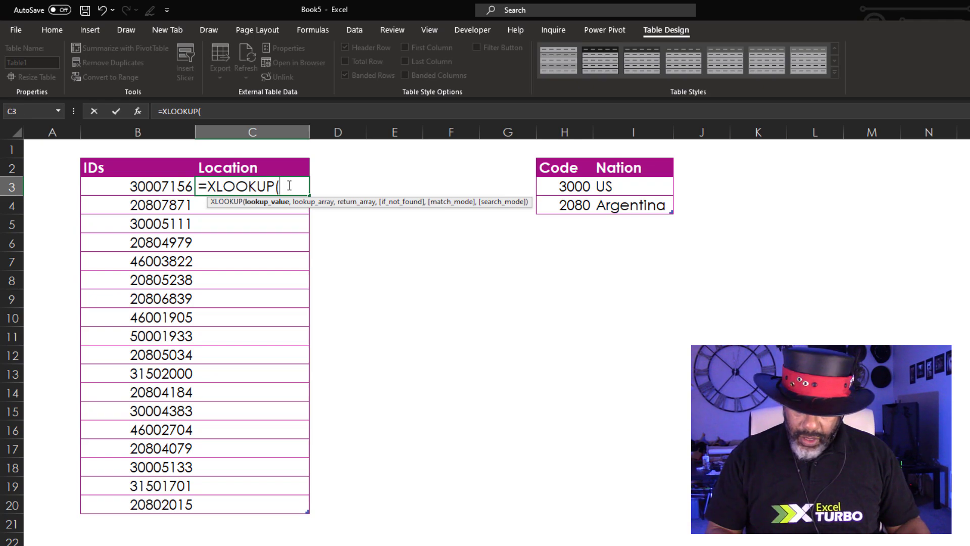
pyautogui.write('(')
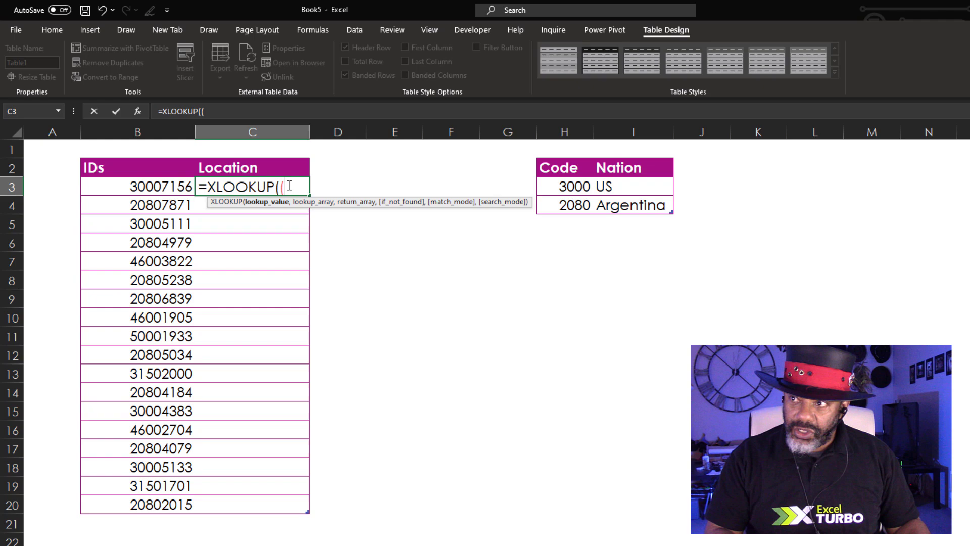
pyautogui.write('left(')
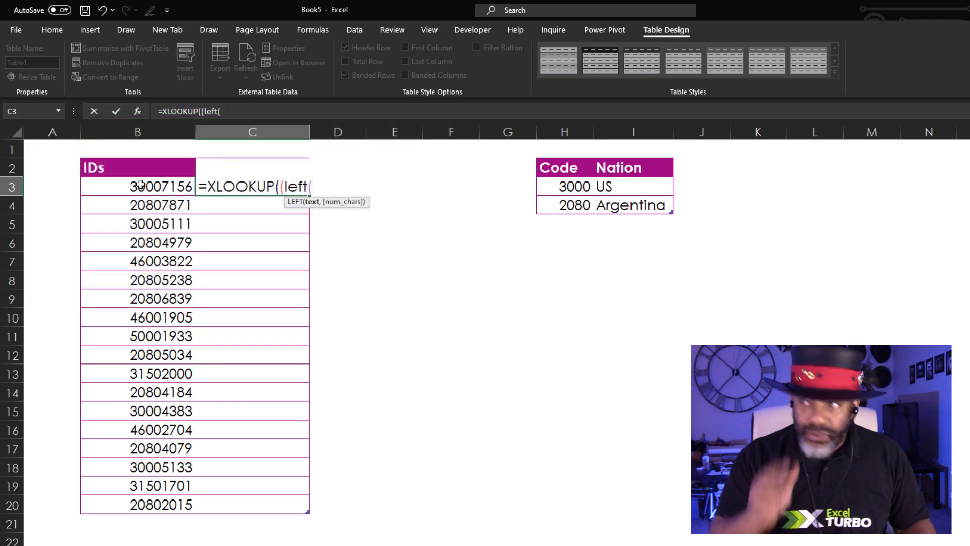
pyautogui.click(141, 184)
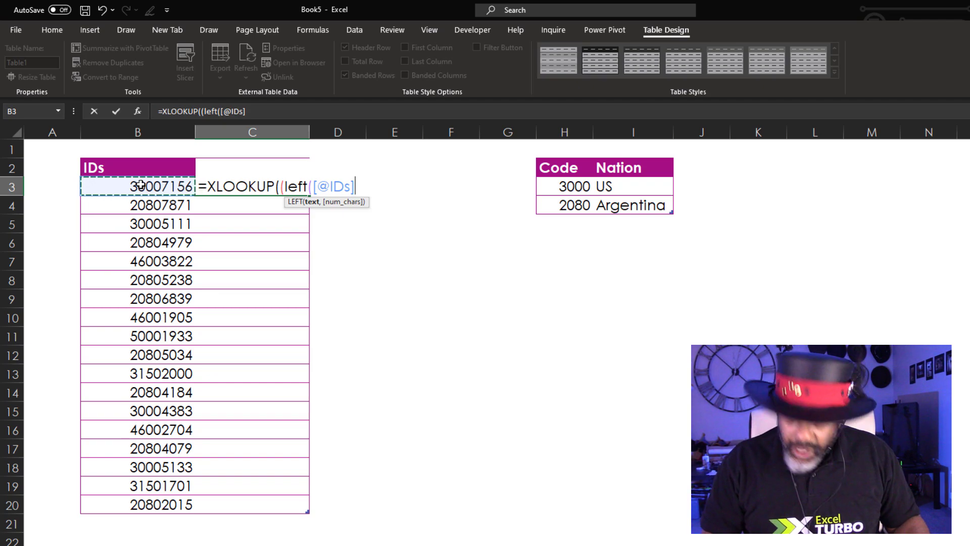
pyautogui.write(',')
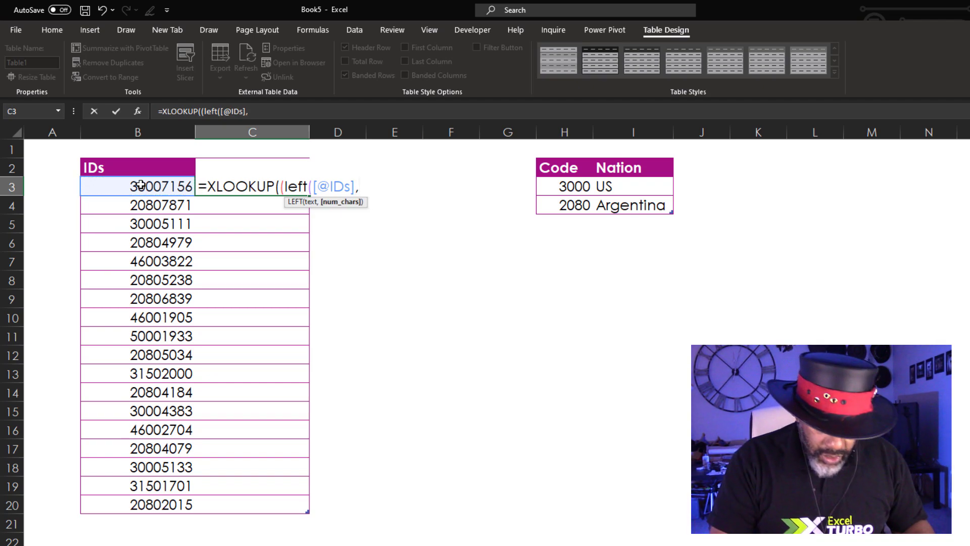
pyautogui.write('4')
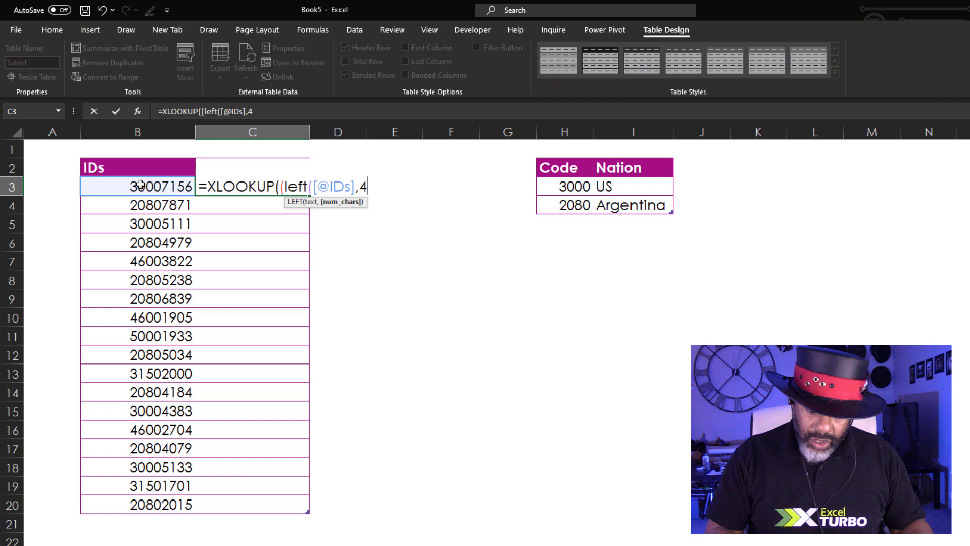
pyautogui.write('),')
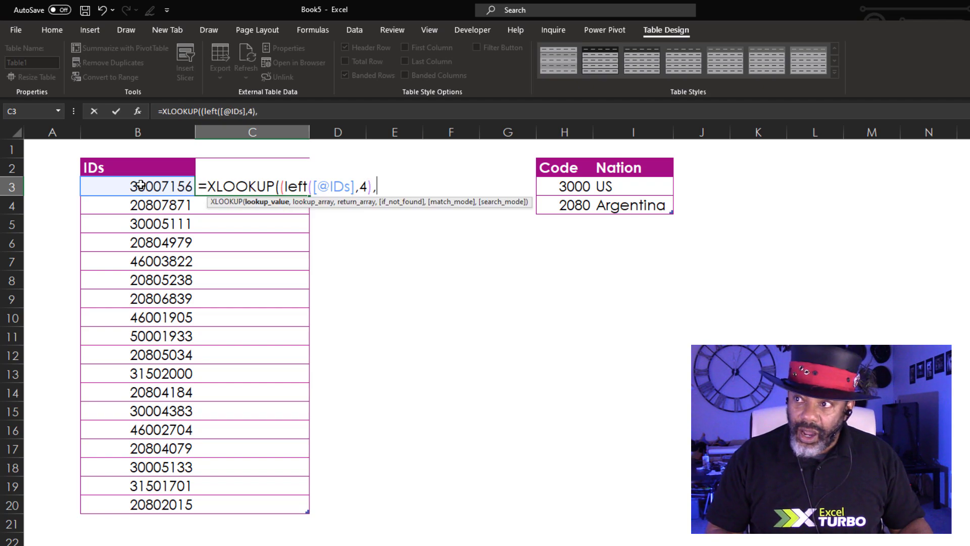
pyautogui.press('BackSpace')
pyautogui.write(')')
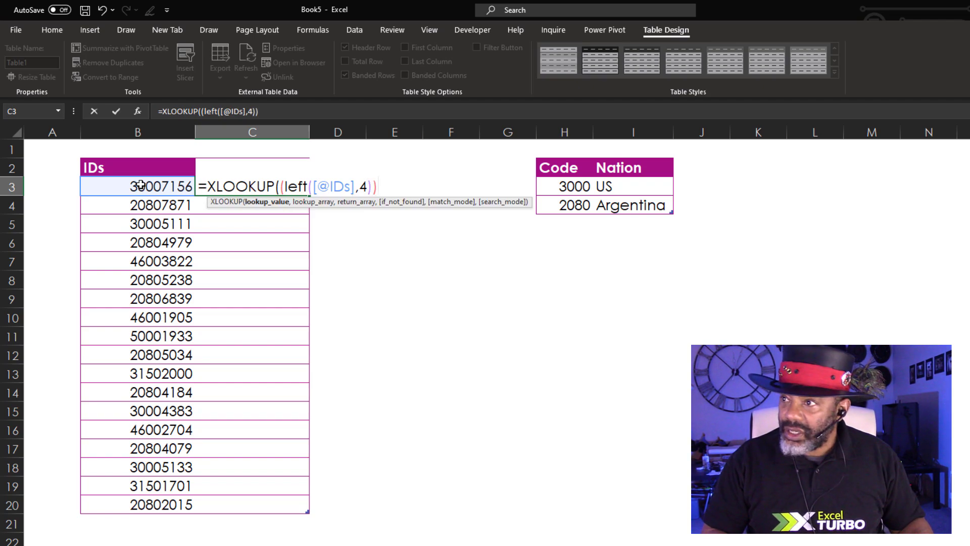
pyautogui.write(',')
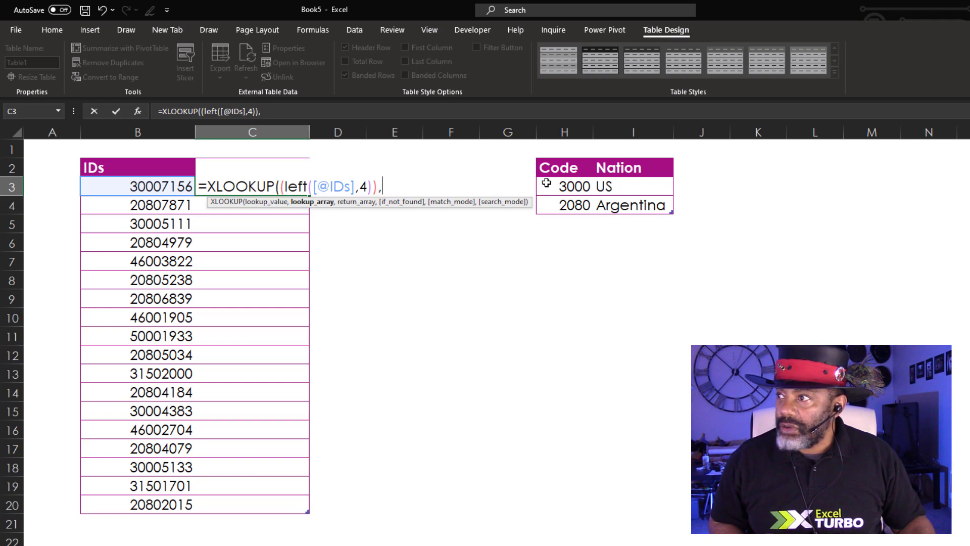
# Step: Add Table2[Code] as lookup array, Table2[Nation] as return array, and "Pacific Rim" if not found
pyautogui.moveTo(552, 185); pyautogui.dragTo(556, 207)
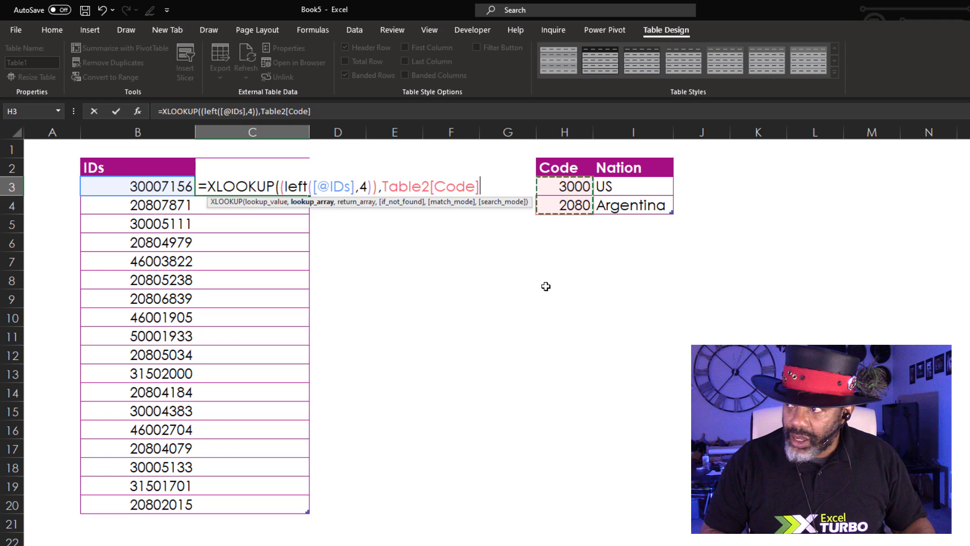
pyautogui.write(',')
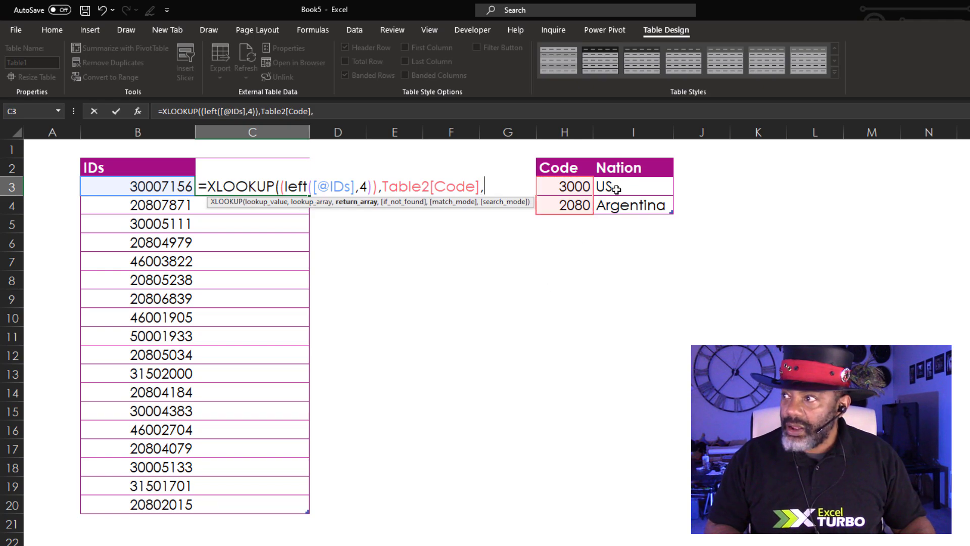
pyautogui.moveTo(617, 187); pyautogui.dragTo(614, 207)
pyautogui.write(',')
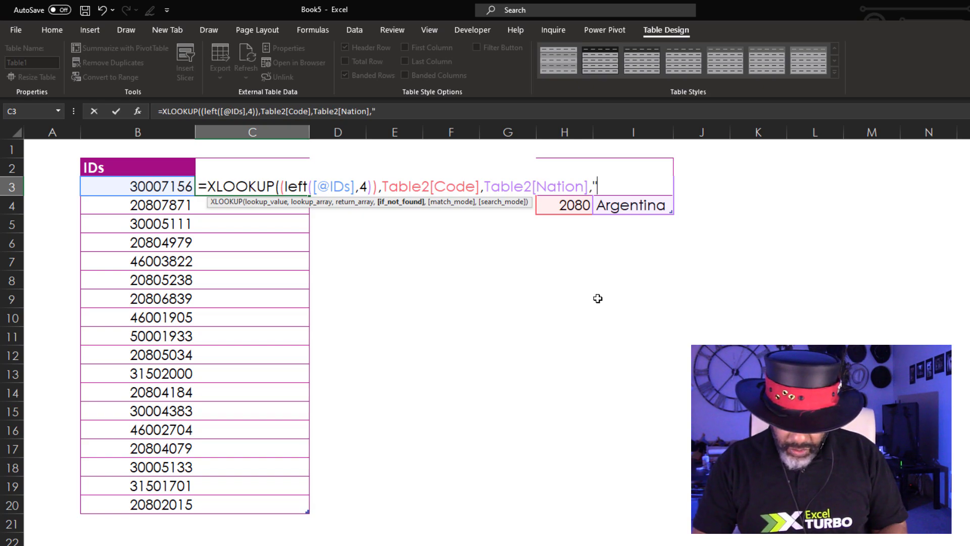
pyautogui.write('"Pacific ')
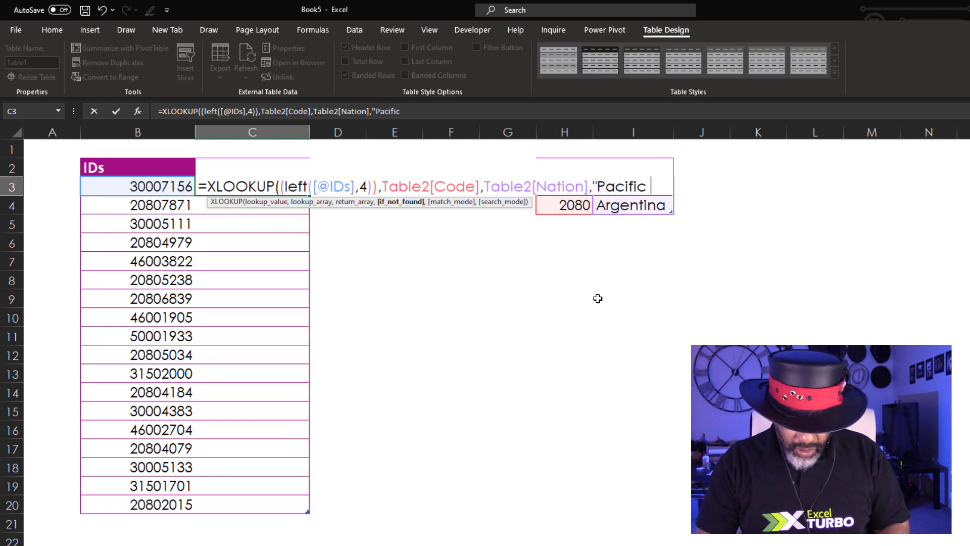
pyautogui.write('Rim"')
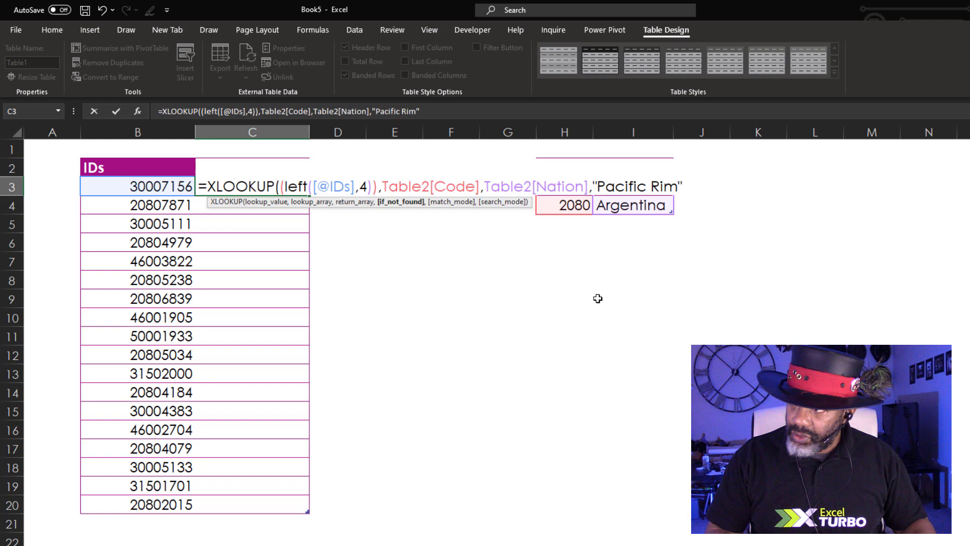
pyautogui.write(')')
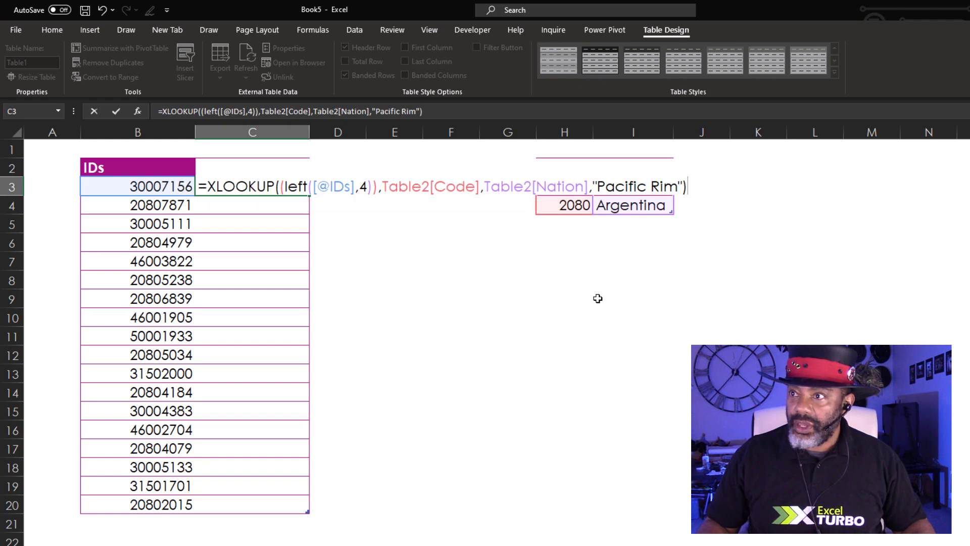
pyautogui.press('Return')
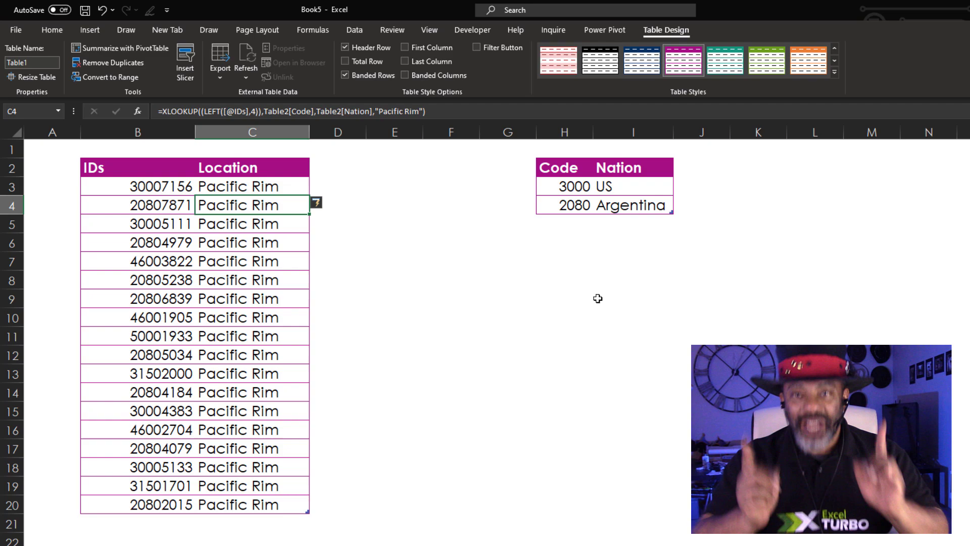
pyautogui.press('Up')
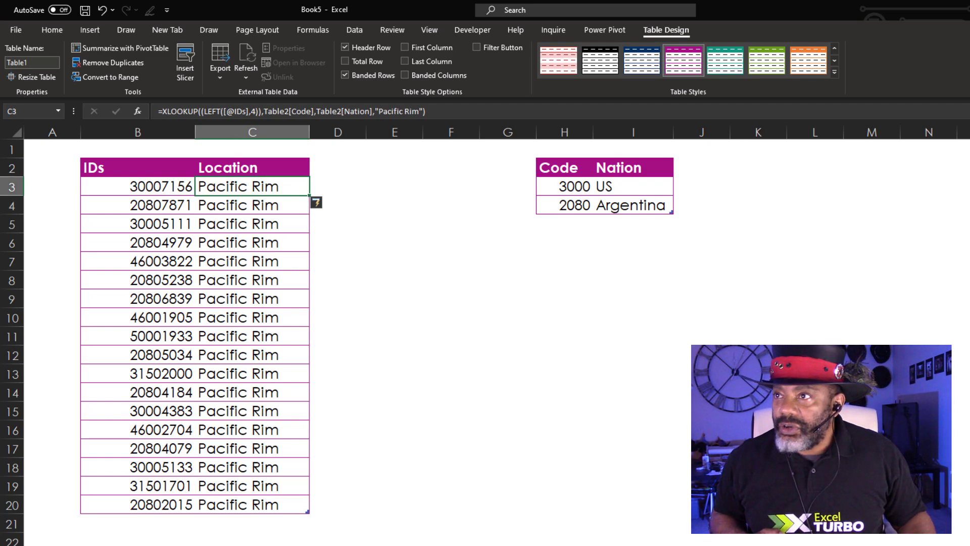
pyautogui.click(240, 111)
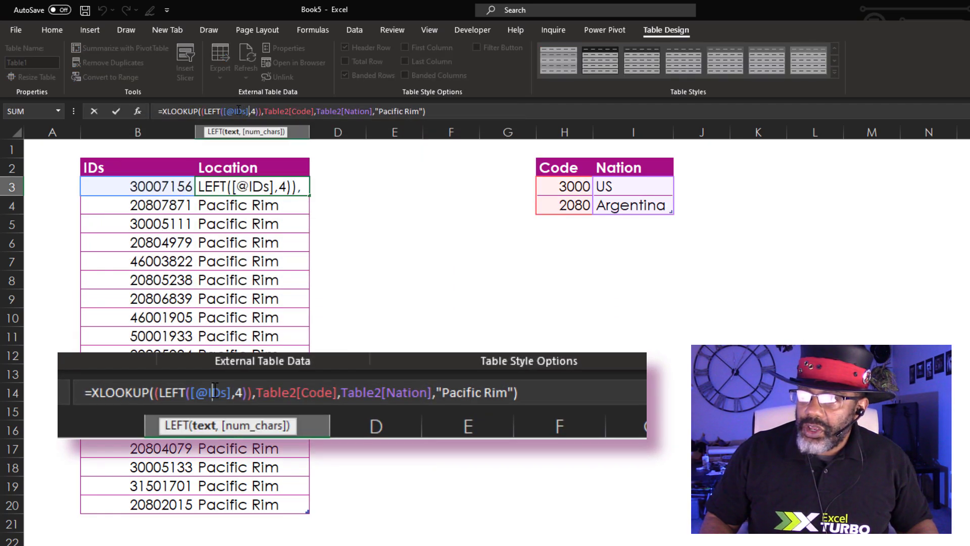
pyautogui.press('Right')
pyautogui.press('Right')
pyautogui.press('Right')
pyautogui.press('Right')
pyautogui.press('Right')
pyautogui.press('Right')
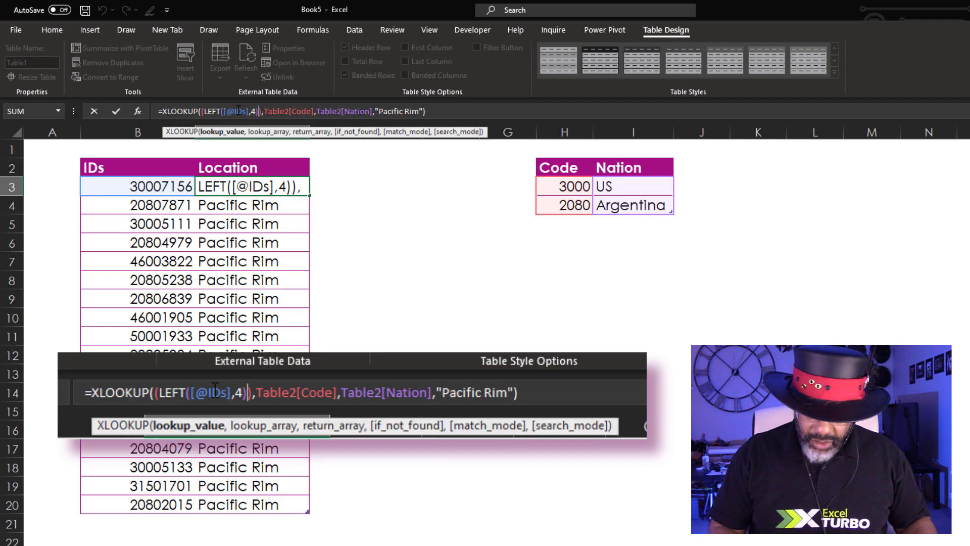
pyautogui.write('*1')
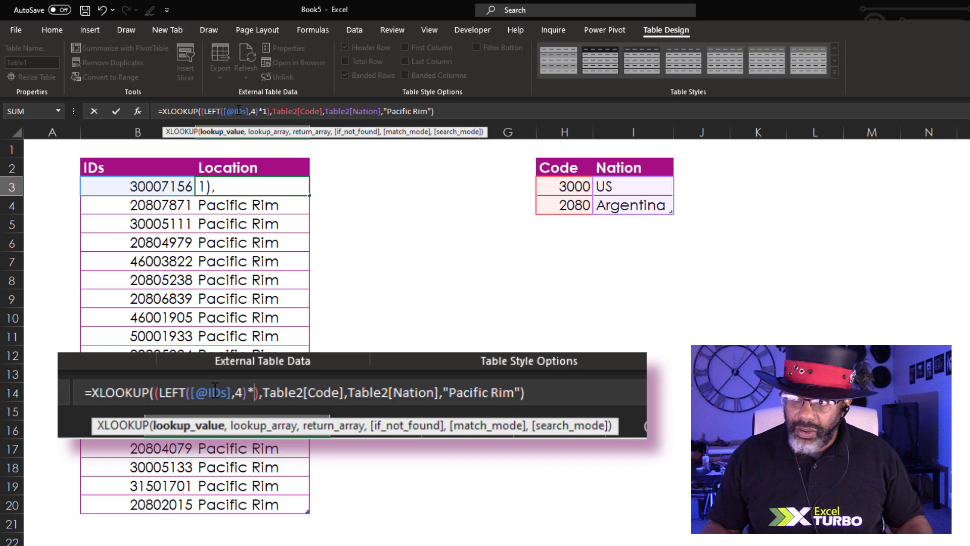
pyautogui.press('Return')
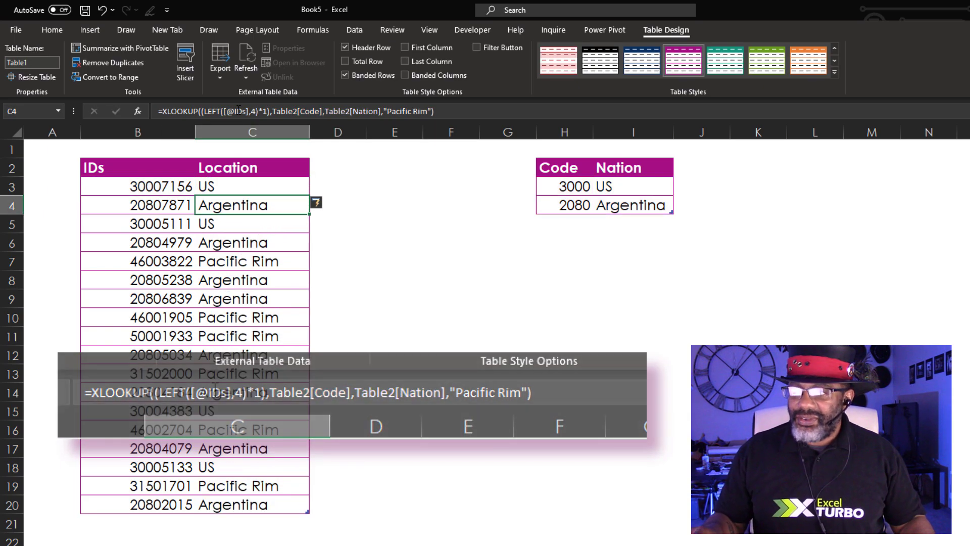